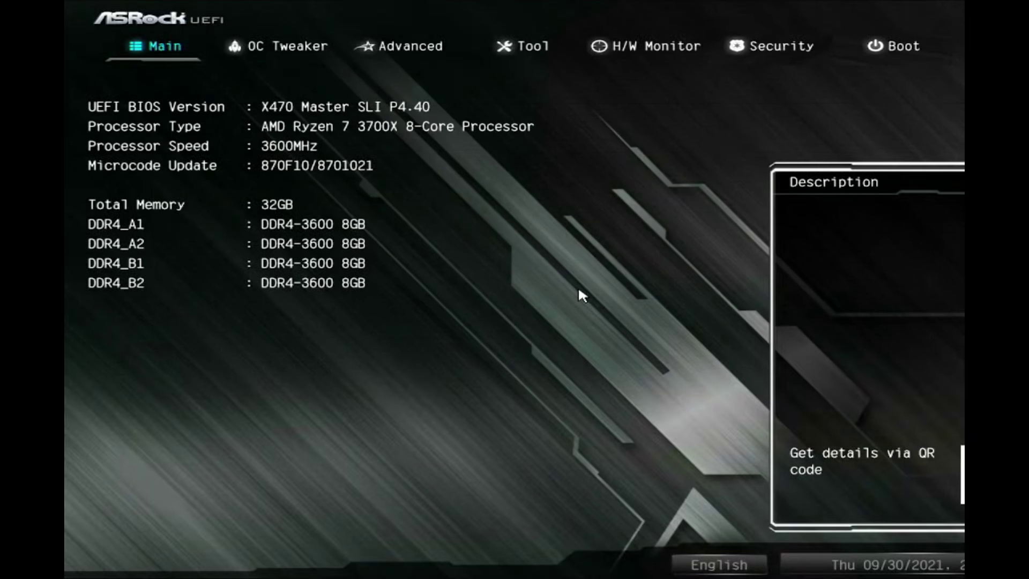
# Under Advanced > CPU Configuration, set the AMD fTPM switch to AMD CPU fTPM
pyautogui.press('Right')
pyautogui.press('Right')
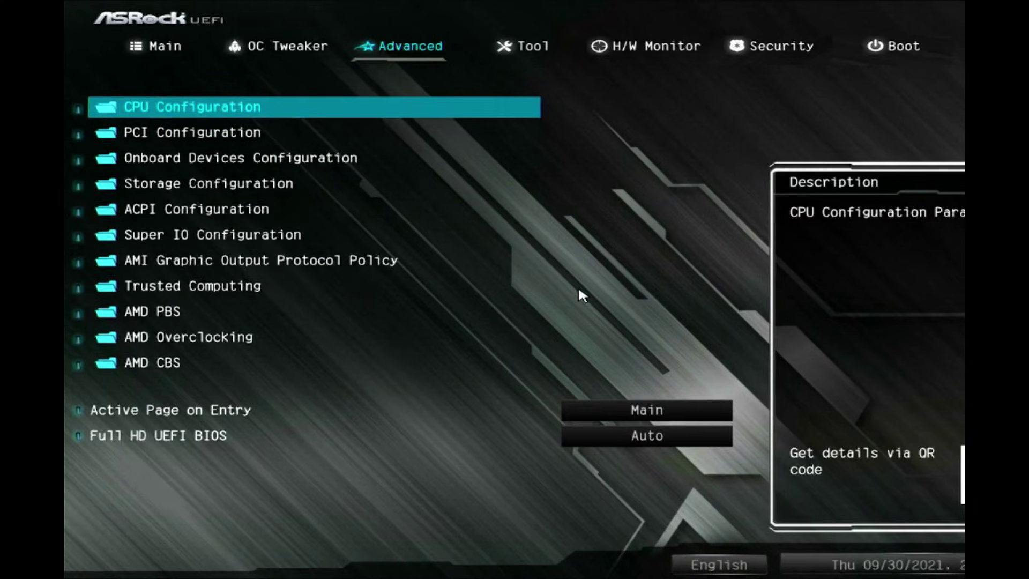
pyautogui.press('Down')
pyautogui.press('Up')
pyautogui.press('Return')
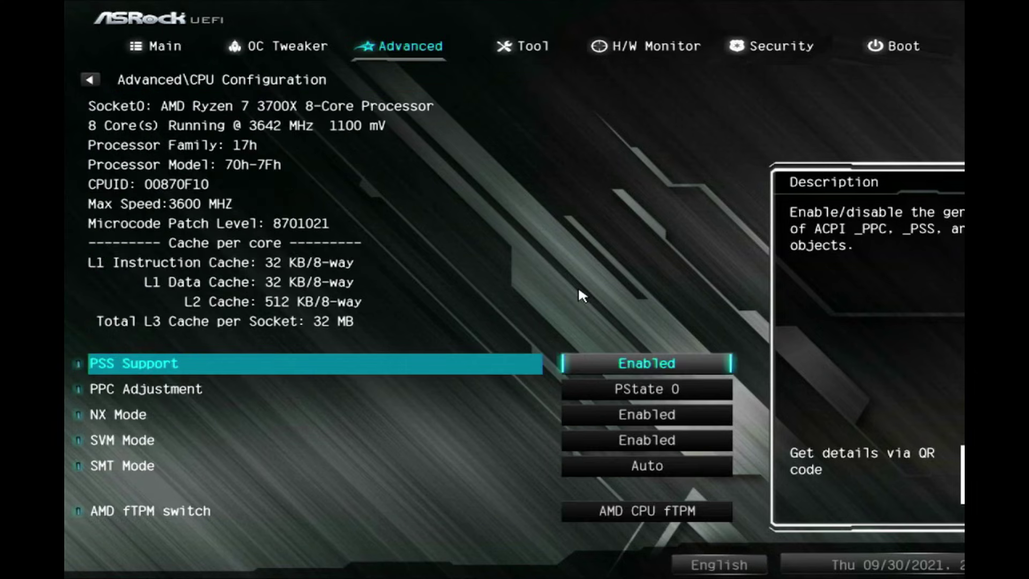
pyautogui.press('Down')
pyautogui.press('Down')
pyautogui.press('Down')
pyautogui.press('Down')
pyautogui.press('Down')
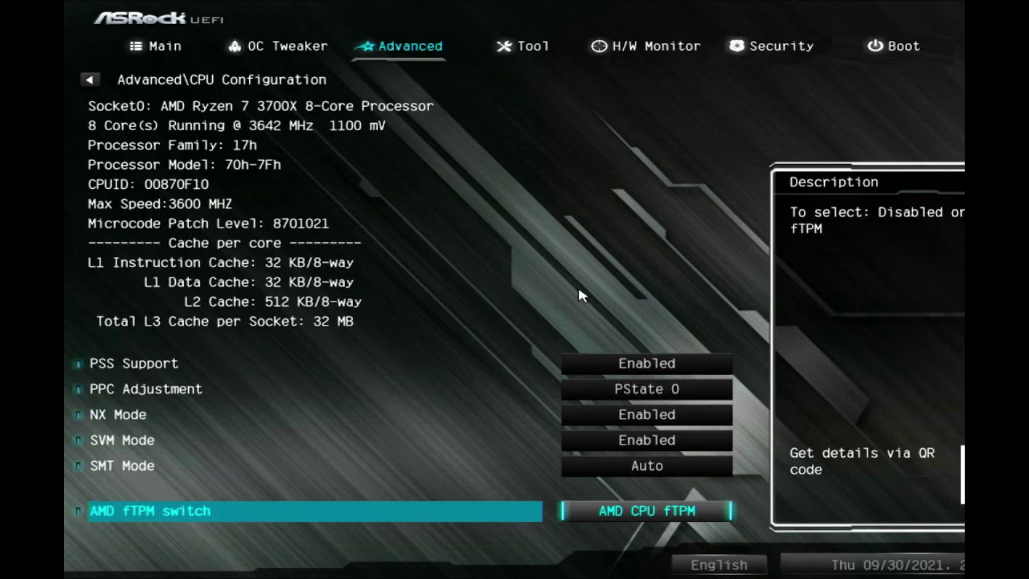
pyautogui.press('Return')
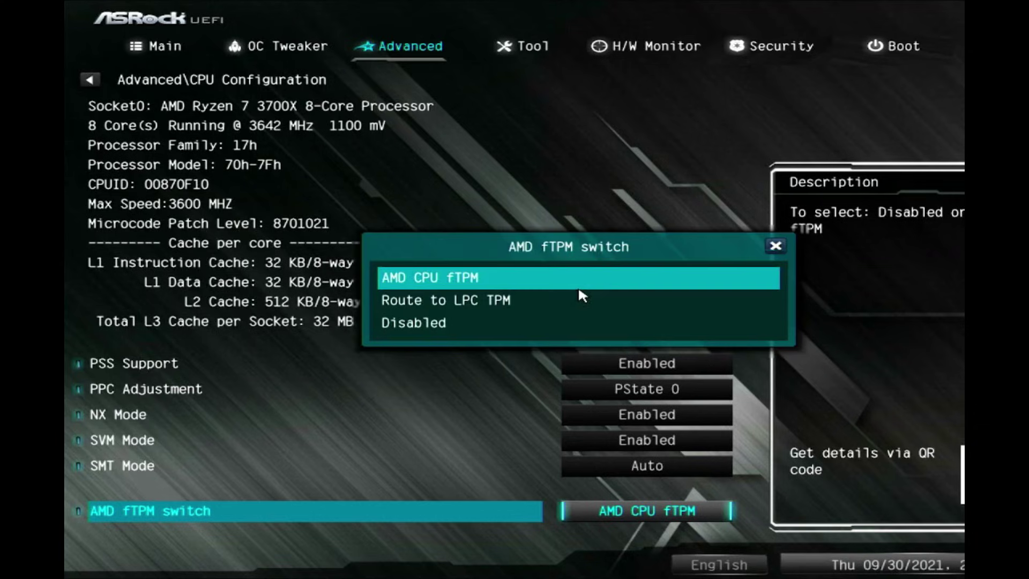
pyautogui.press('Down')
pyautogui.press('Down')
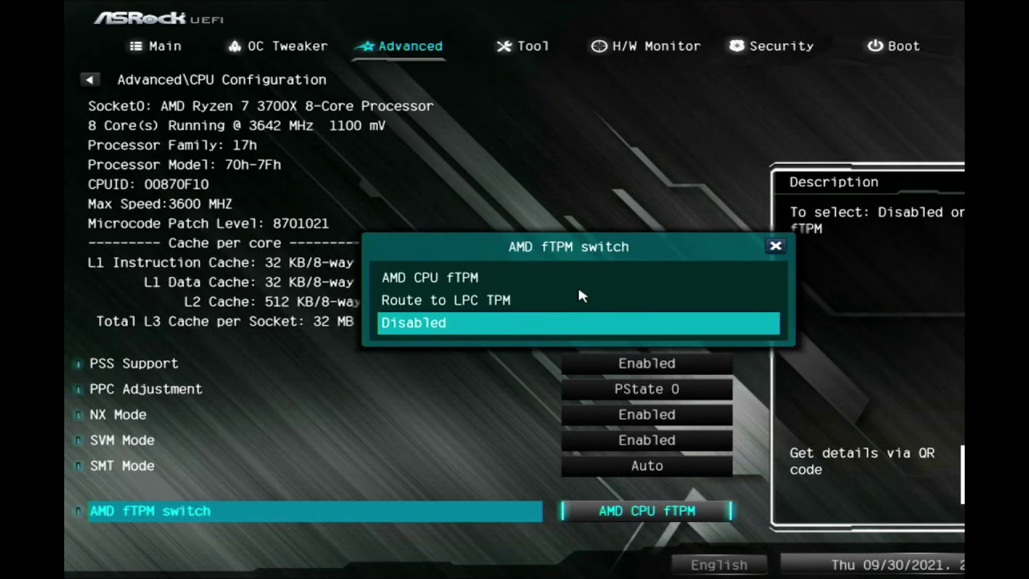
pyautogui.press('Up')
pyautogui.press('Up')
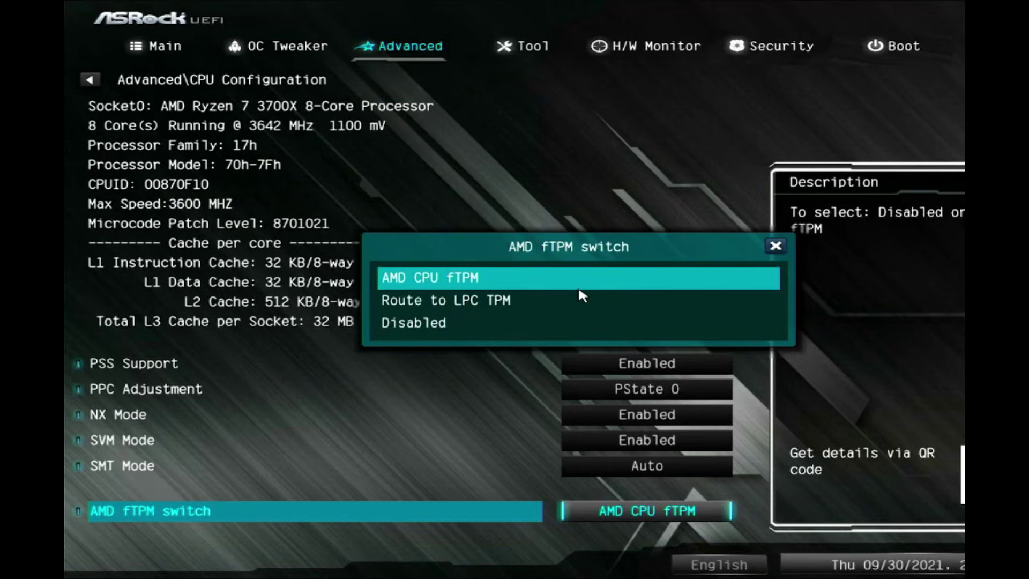
pyautogui.press('Return')
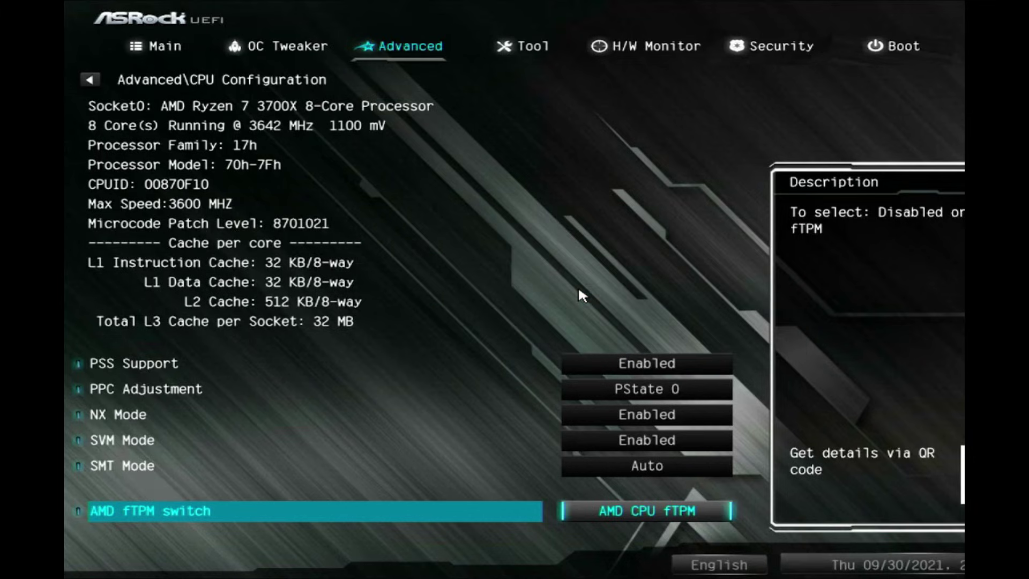
# Leave CPU Configuration for the Security tab and open its Secure Boot entry
pyautogui.press('Up')
pyautogui.press('Up')
pyautogui.press('Up')
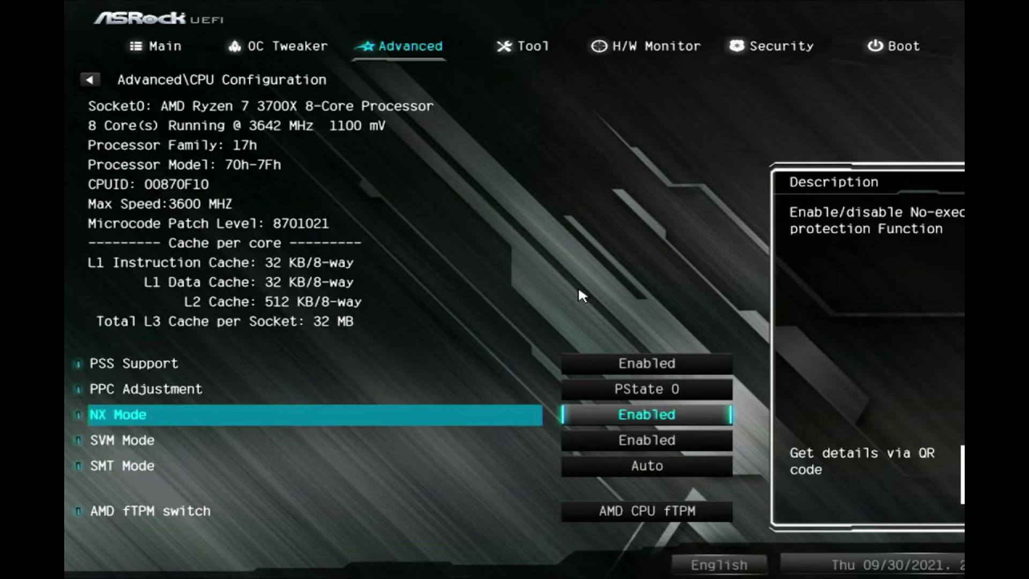
pyautogui.press('Right')
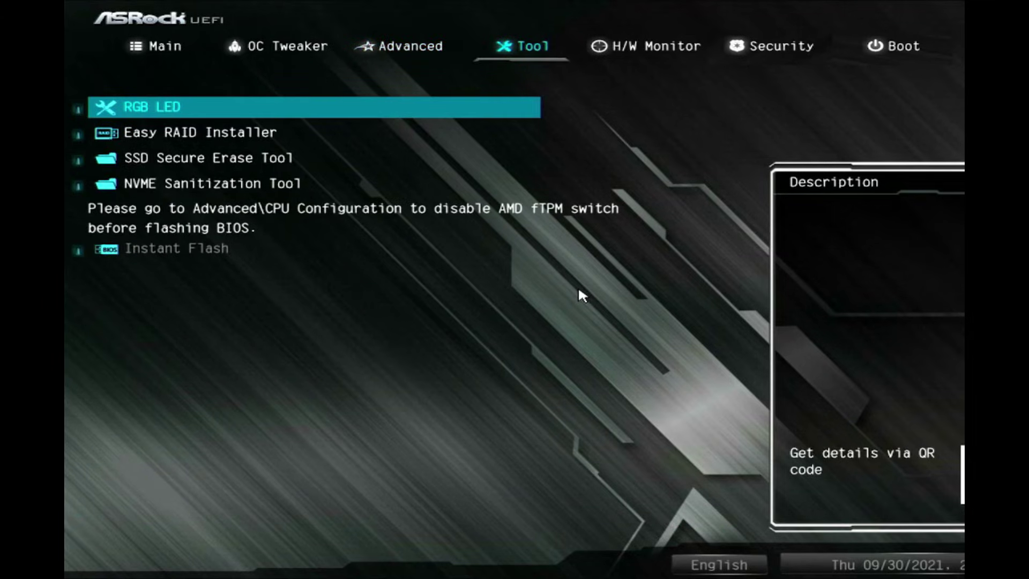
pyautogui.press('Right')
pyautogui.press('Right')
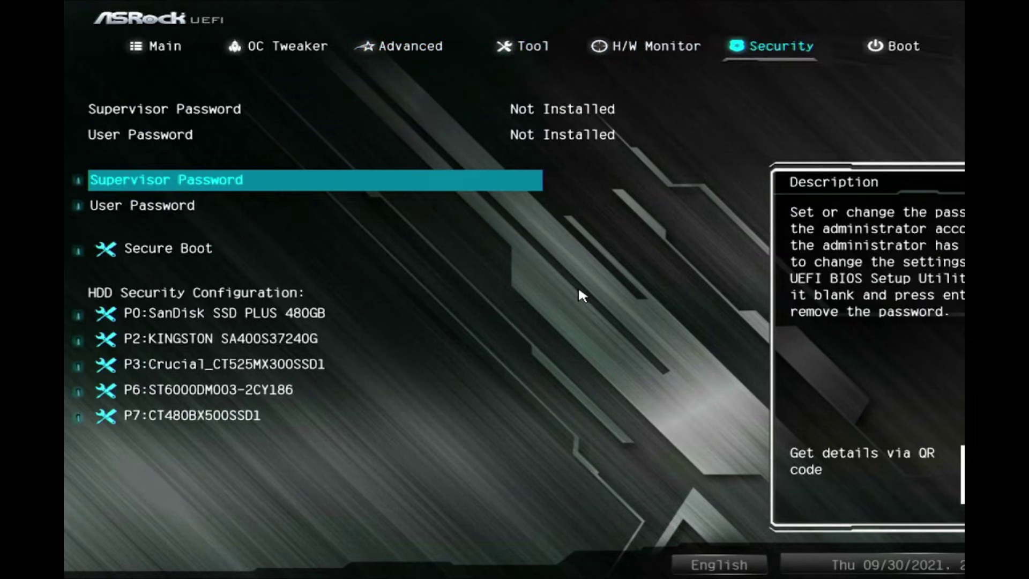
pyautogui.press('Down')
pyautogui.press('Down')
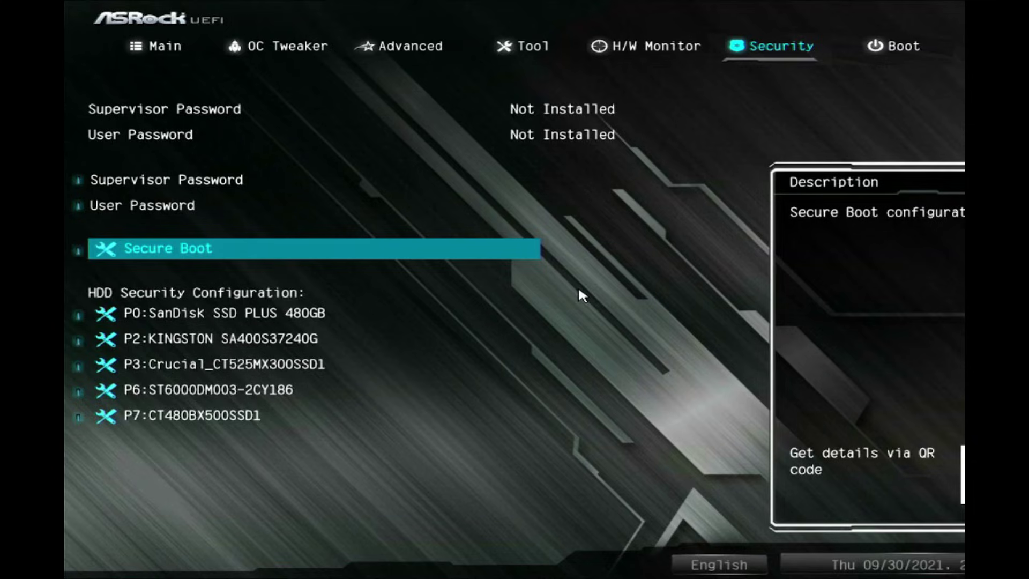
pyautogui.press('Return')
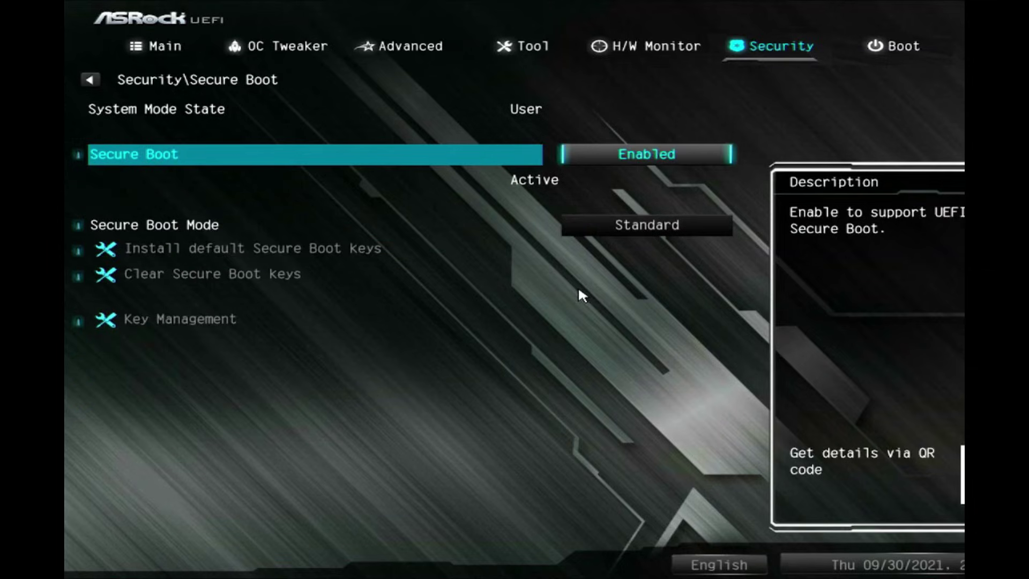
# Keep Secure Boot set to Enabled
pyautogui.press('Return')
pyautogui.press('Up')
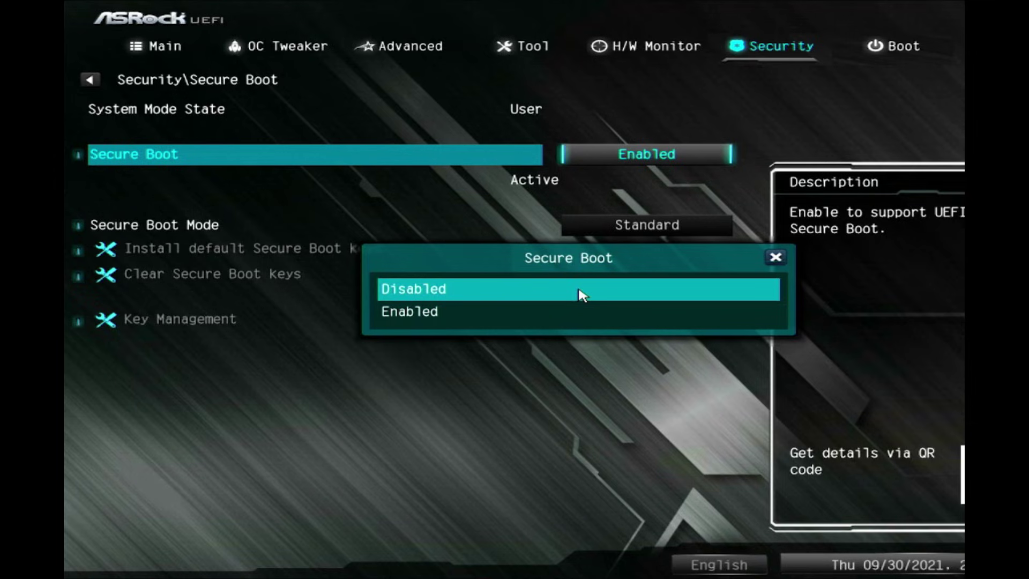
pyautogui.press('Down')
pyautogui.press('Return')
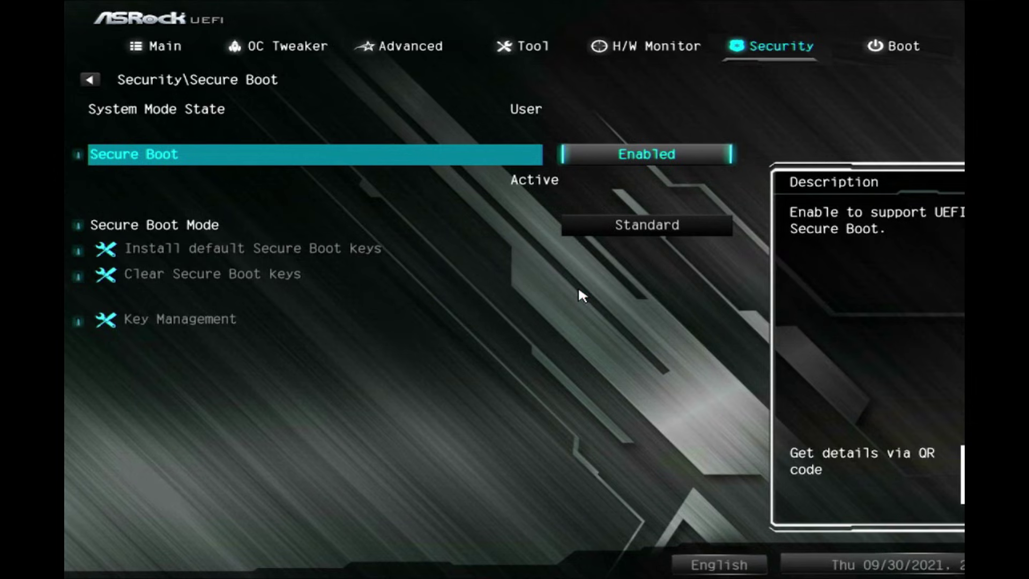
# Keep Secure Boot Mode set to Standard
pyautogui.press('Down')
pyautogui.press('Return')
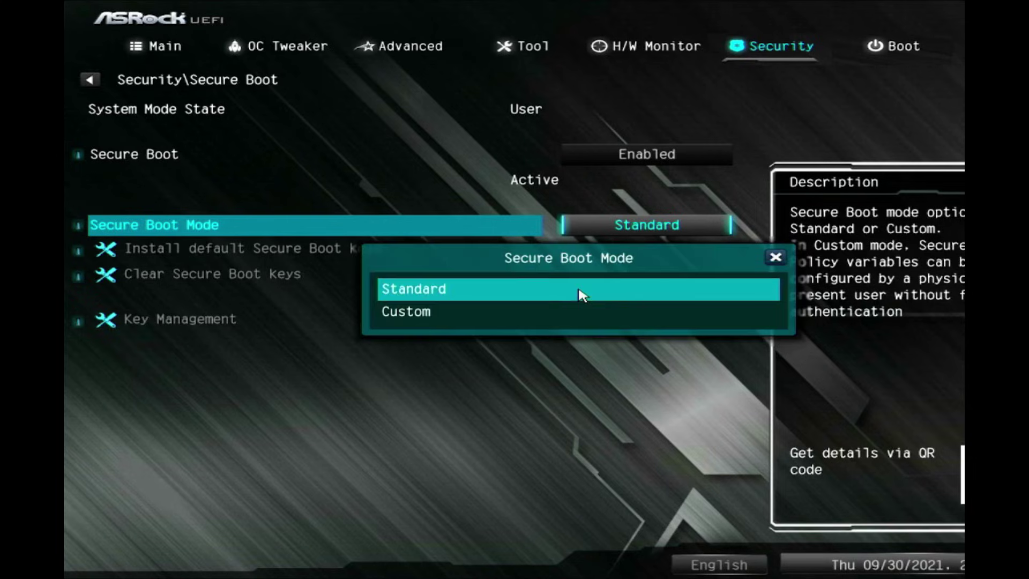
pyautogui.press('Down')
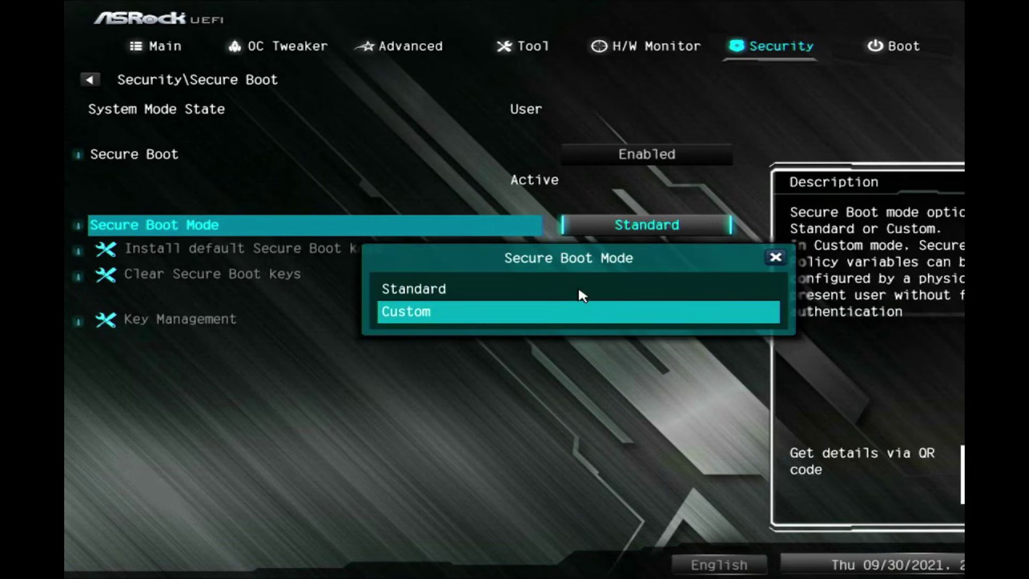
pyautogui.press('Up')
pyautogui.press('Return')
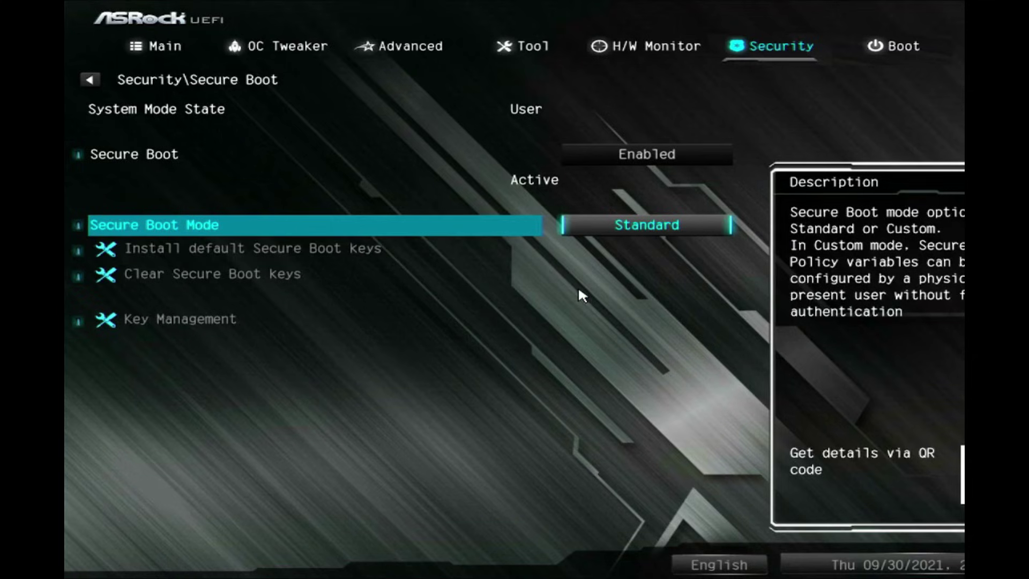
# Confirm Secure Boot is still Enabled, then move over to the Tool page
pyautogui.press('Up')
pyautogui.press('Return')
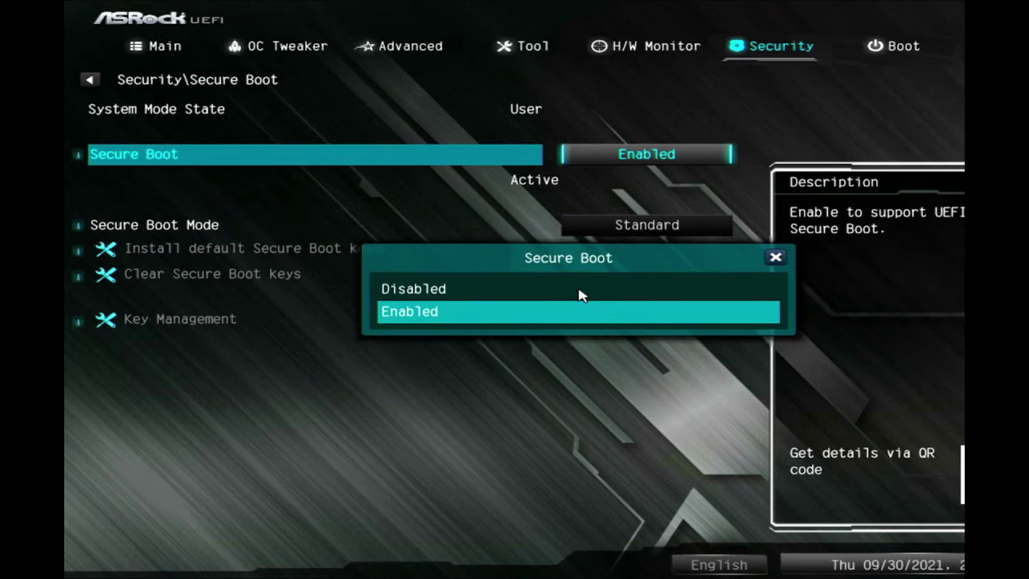
pyautogui.press('Return')
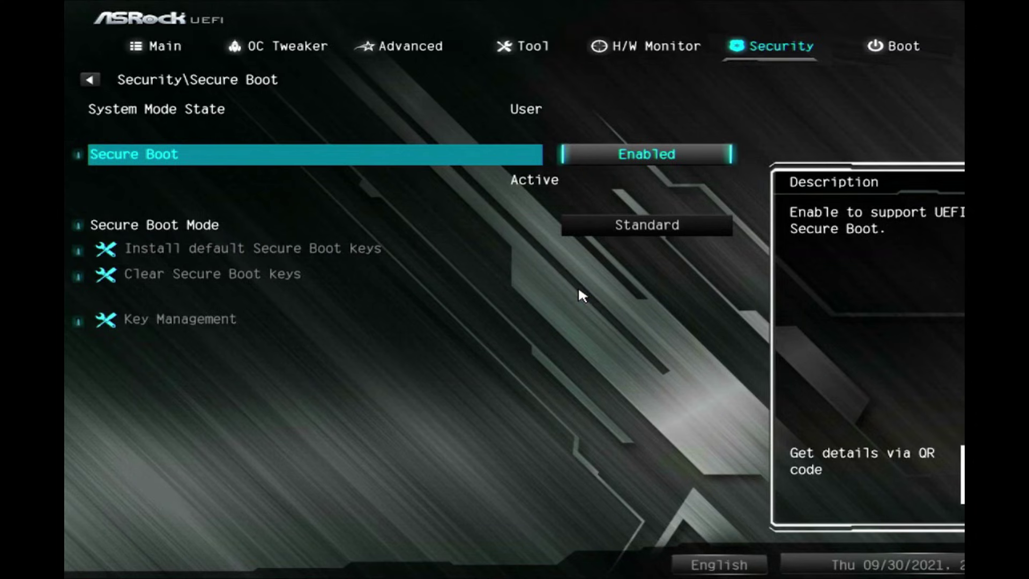
pyautogui.press('Left')
pyautogui.press('Left')
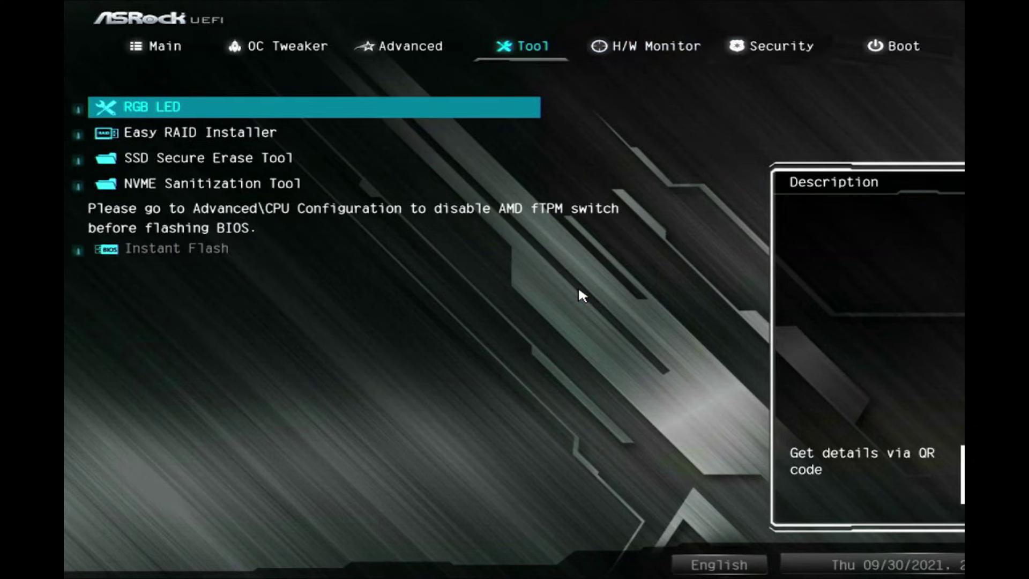
# Choose Save Changes and Exit on the Exit tab to save the firmware settings
pyautogui.press('Left')
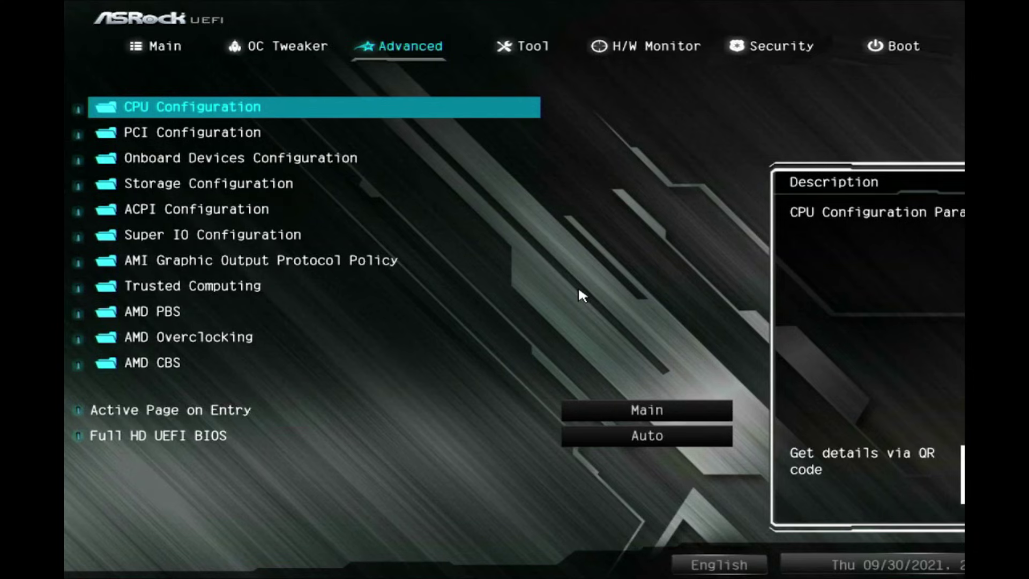
pyautogui.press('Right')
pyautogui.press('Right')
pyautogui.press('Right')
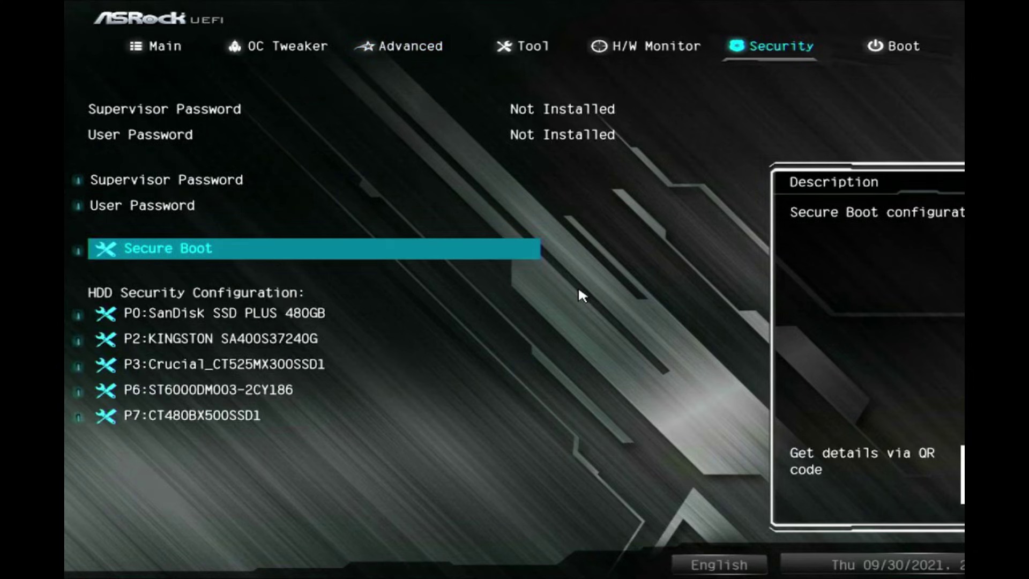
pyautogui.press('Right')
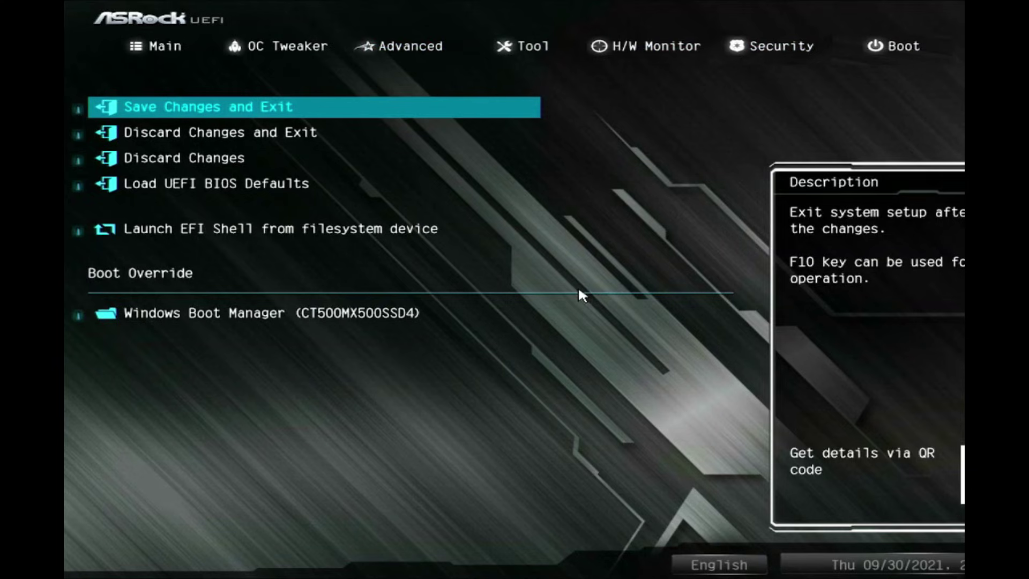
pyautogui.press('Left')
pyautogui.press('Right')
pyautogui.press('Return')
pyautogui.press('Return')
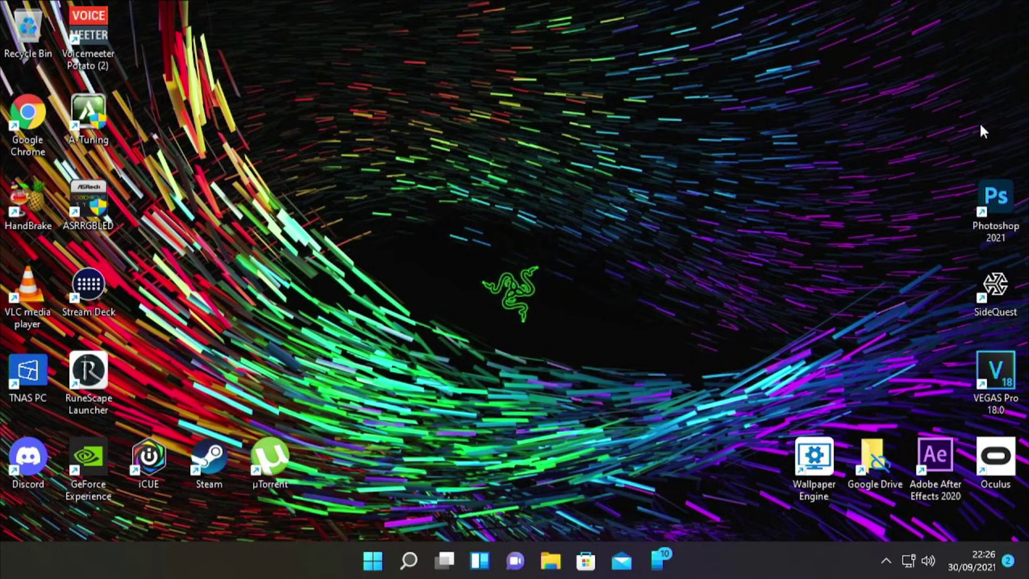
# Once Windows 11 reaches the desktop after the reboot, bring up the Start menu
pyautogui.press('super')
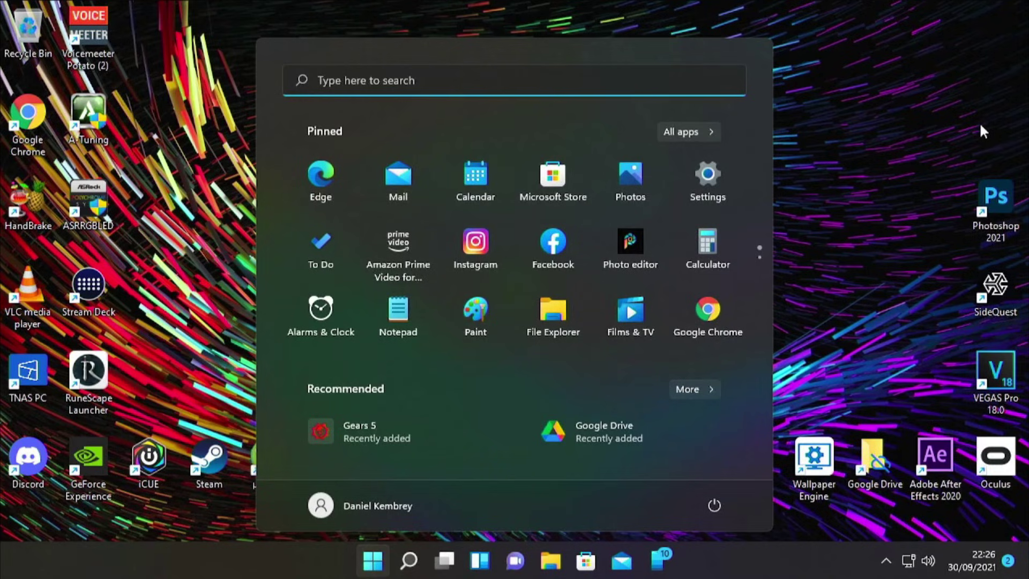
# Open the Run dialog with Win+R and enter tpm.msc
pyautogui.press('super+r')
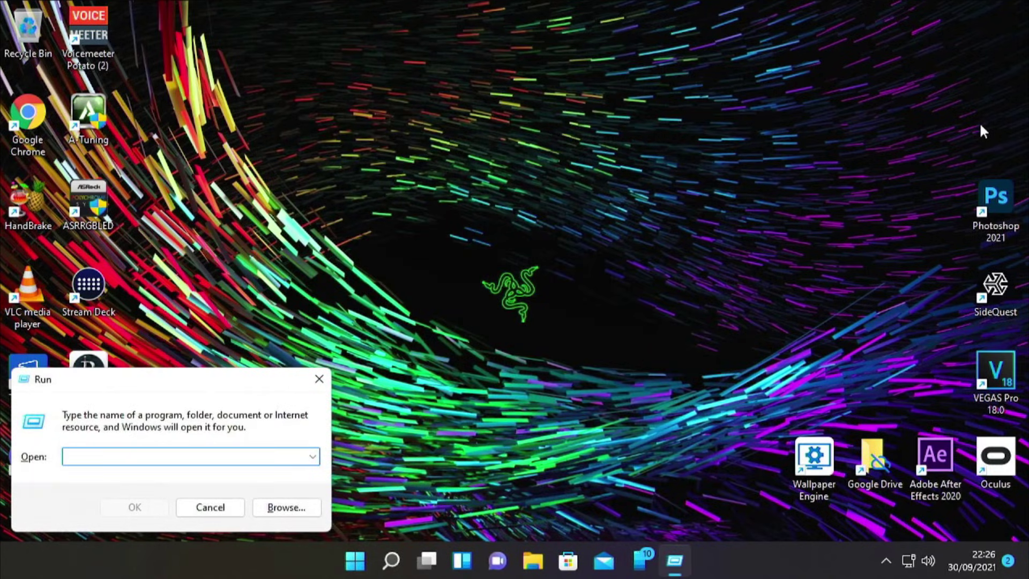
pyautogui.write('tp')
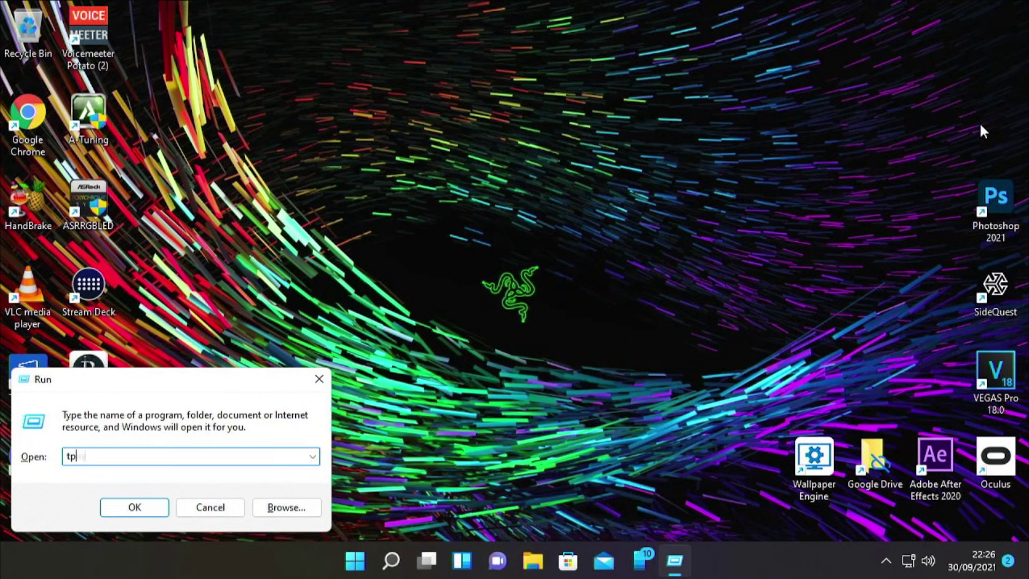
pyautogui.write('m.msc')
# Run tpm.msc to launch the TPM Management on Local Computer console
pyautogui.press('Return')
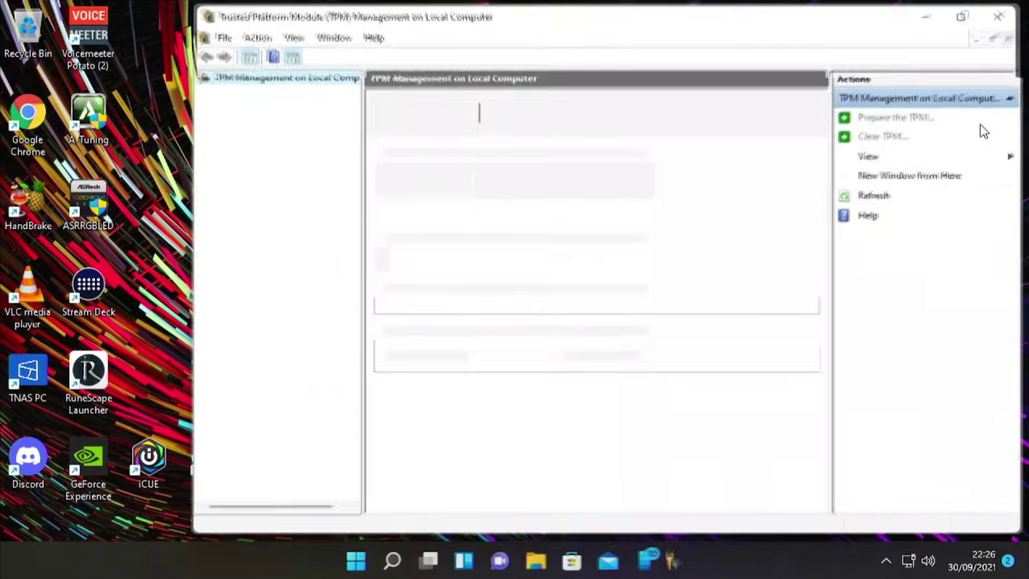